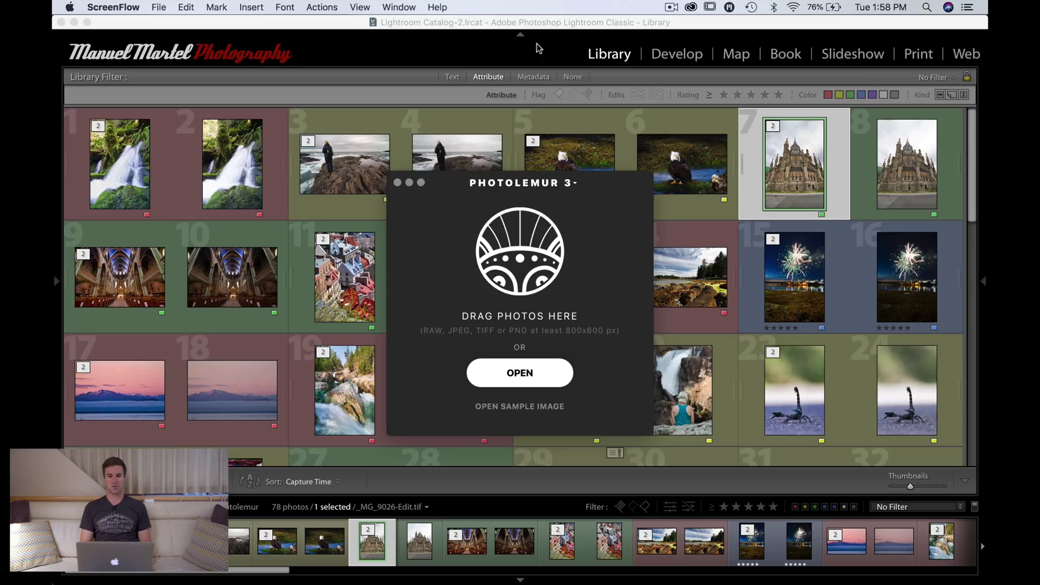
# Open _MG_8615.CR2 from the Whale Watching folder in Photolemur 3 for auto-enhancement.
pyautogui.click(542, 236)
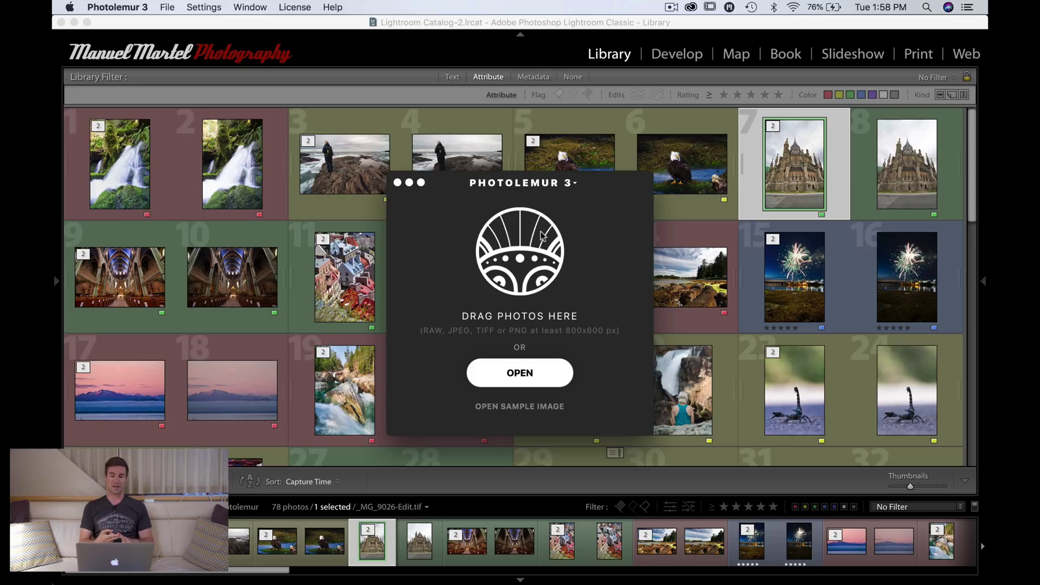
pyautogui.click(518, 374)
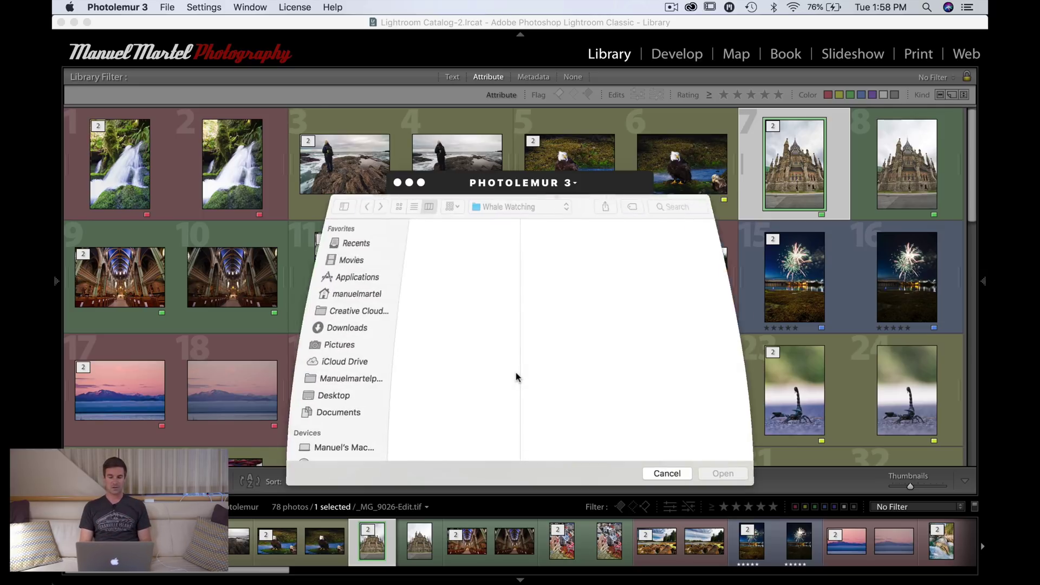
pyautogui.click(428, 225)
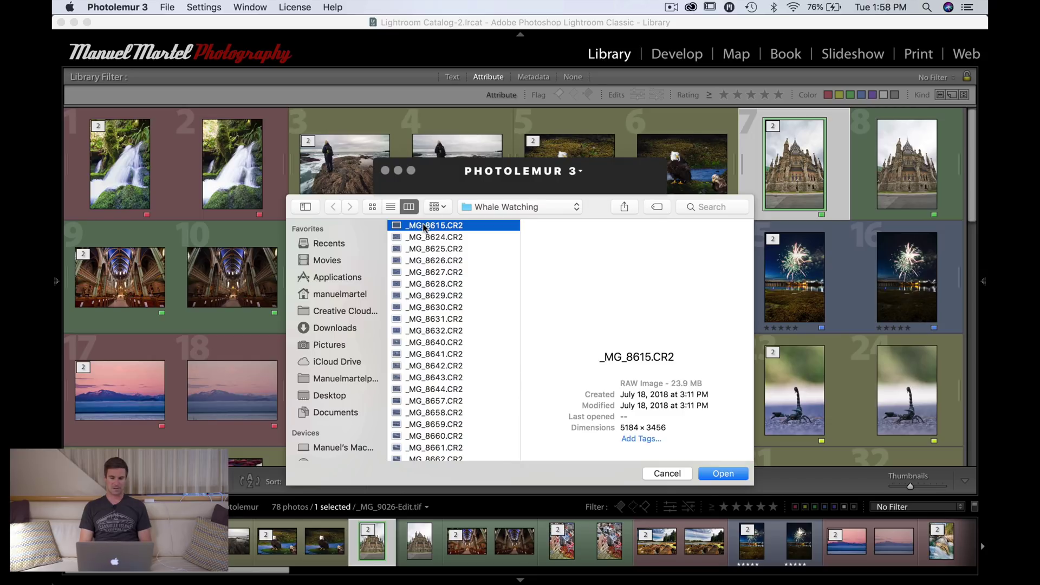
pyautogui.click(723, 474)
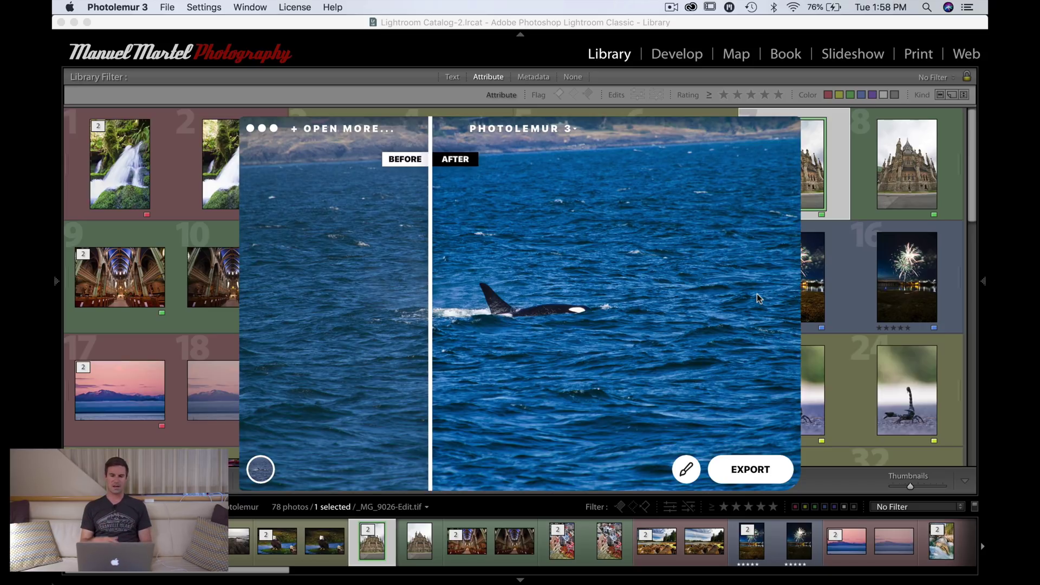
pyautogui.moveTo(433, 245); pyautogui.dragTo(454, 315)
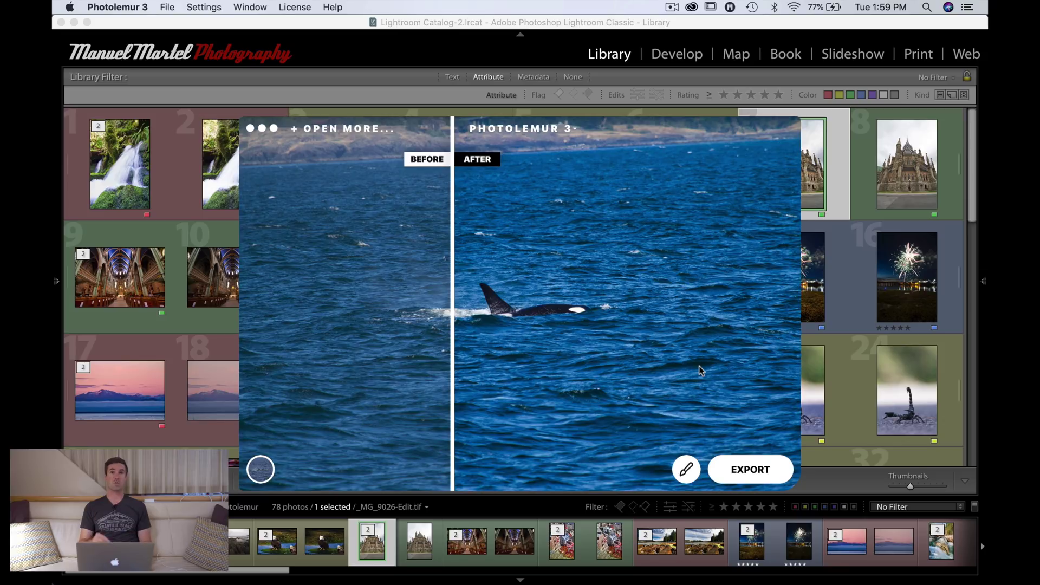
pyautogui.click(686, 470)
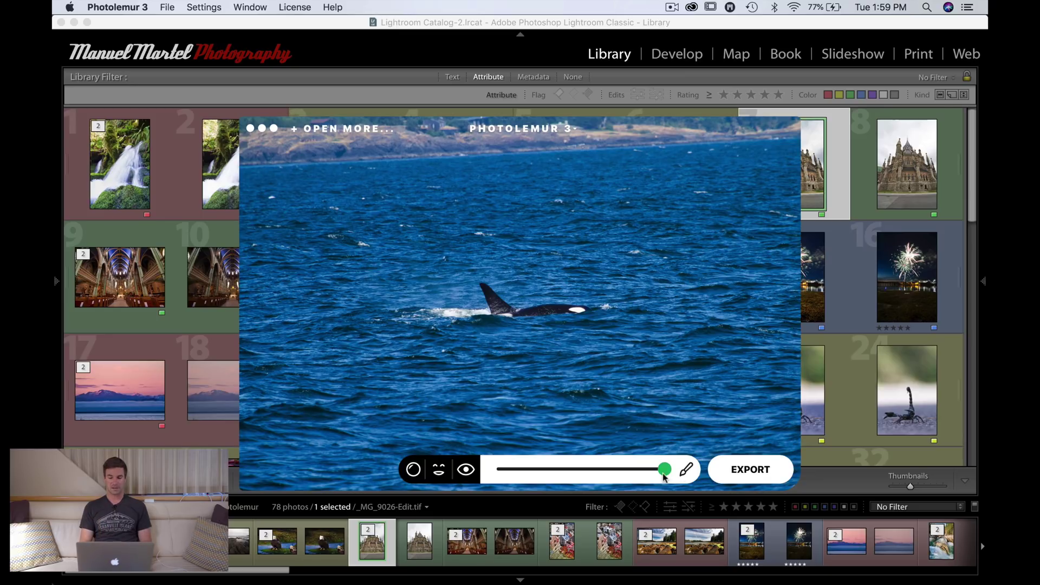
pyautogui.moveTo(666, 472); pyautogui.dragTo(691, 479)
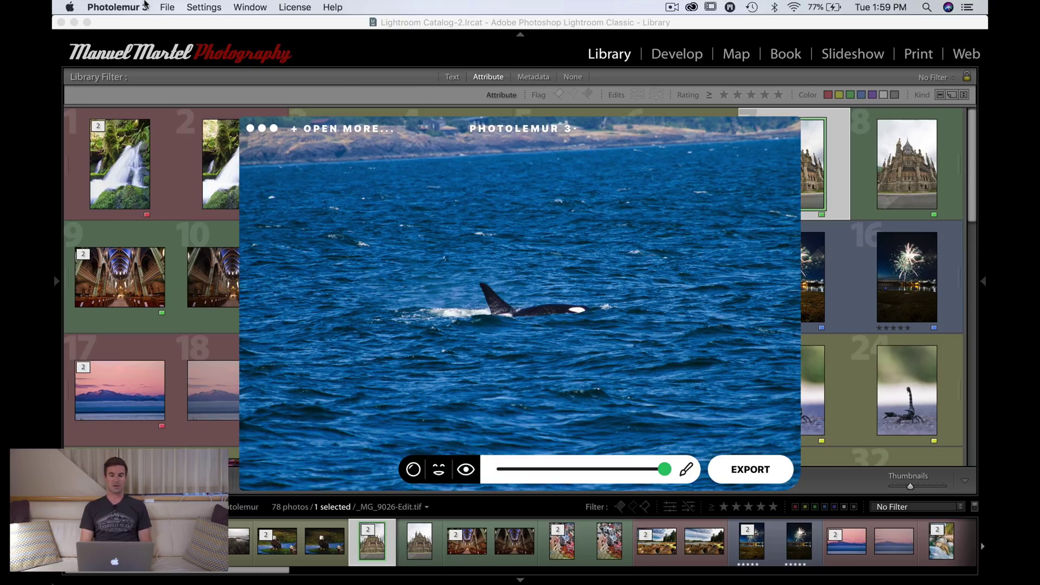
pyautogui.click(204, 7)
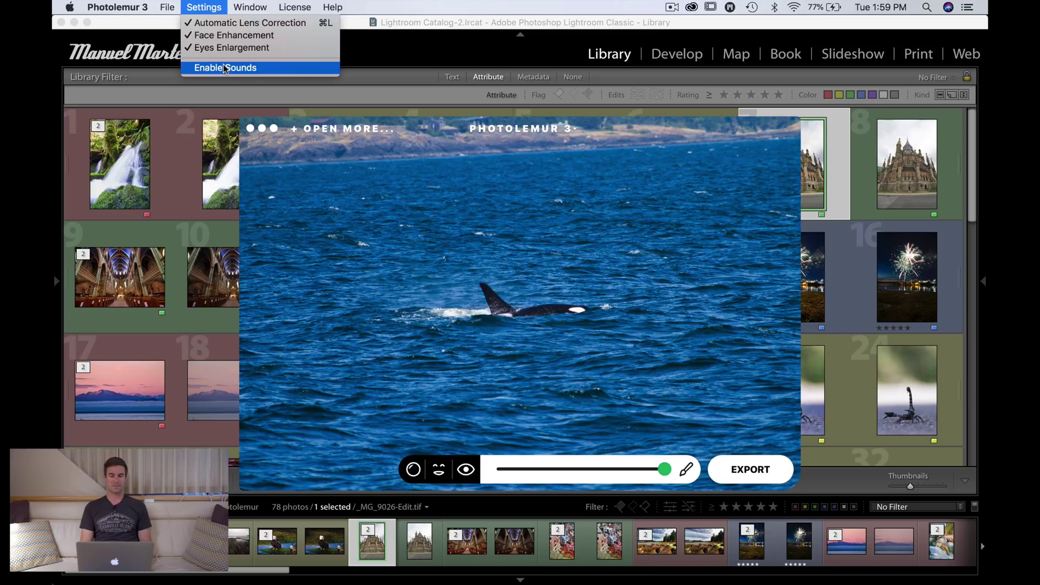
pyautogui.click(507, 470)
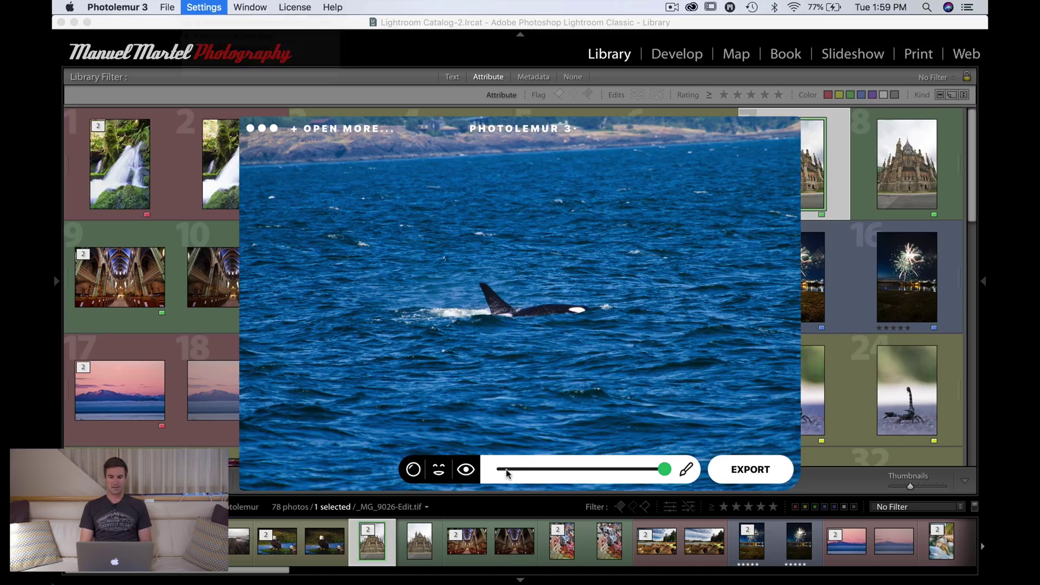
pyautogui.click(688, 471)
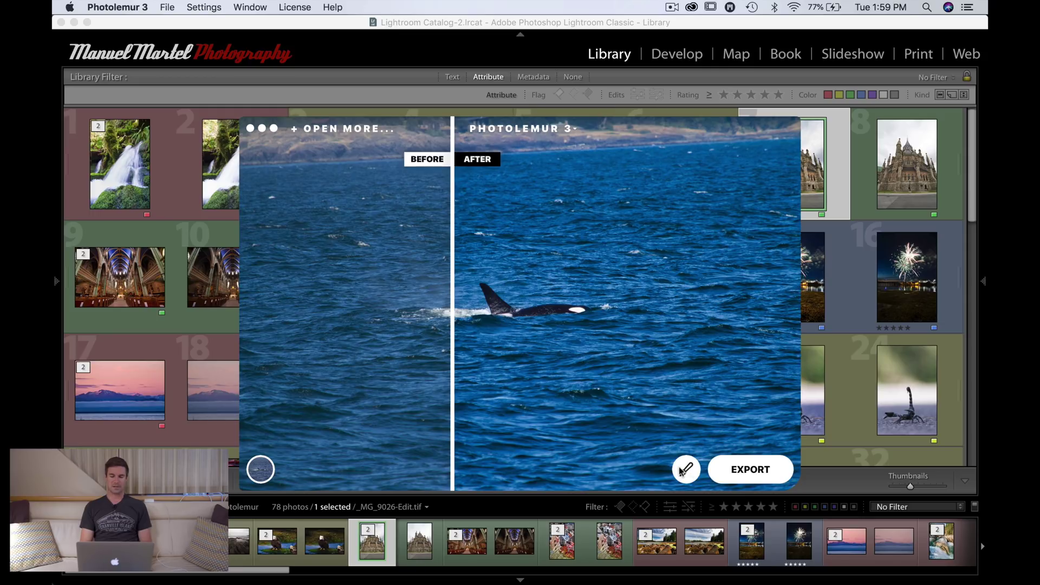
# Apply a style thumbnail to the orca photo and lower its strength to about 40%.
pyautogui.click(260, 469)
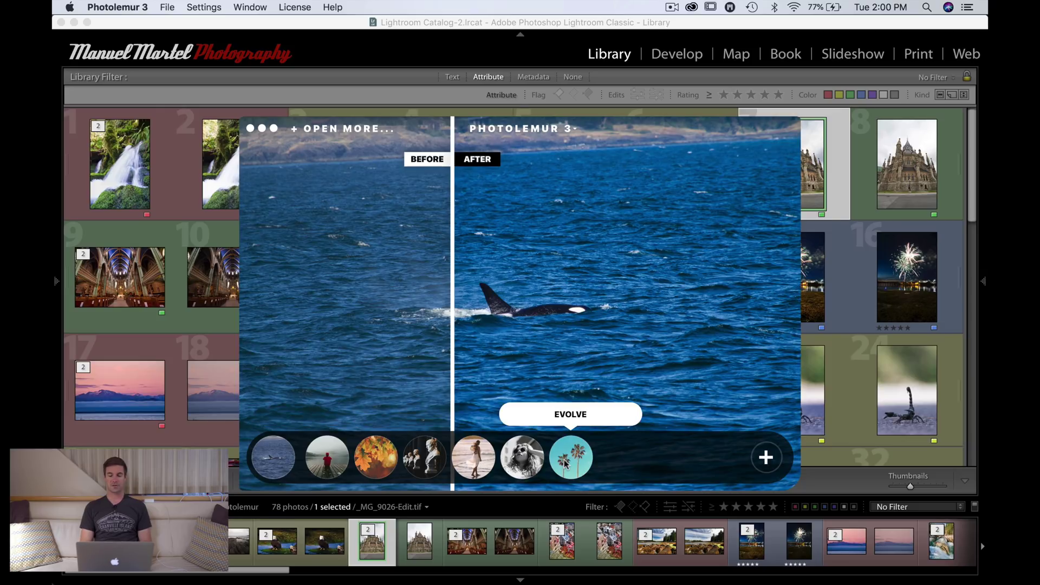
pyautogui.click(330, 468)
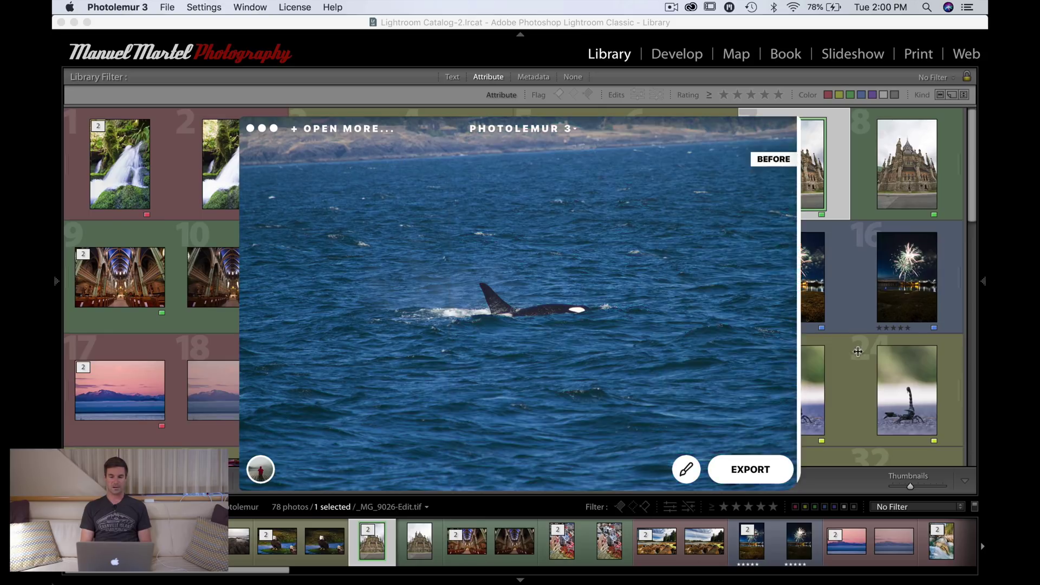
pyautogui.click(687, 470)
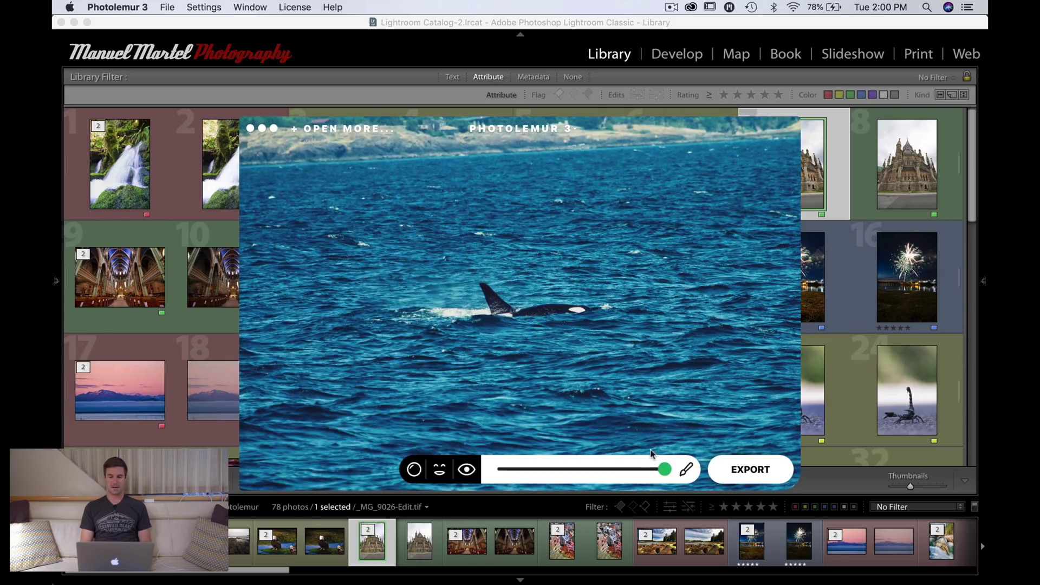
pyautogui.moveTo(661, 472); pyautogui.dragTo(567, 450)
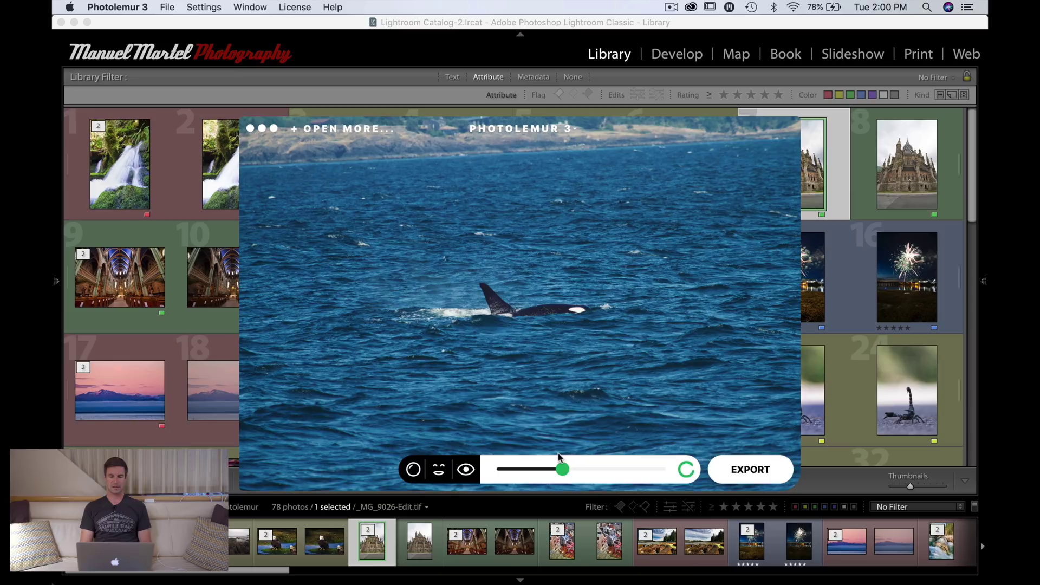
pyautogui.click(755, 477)
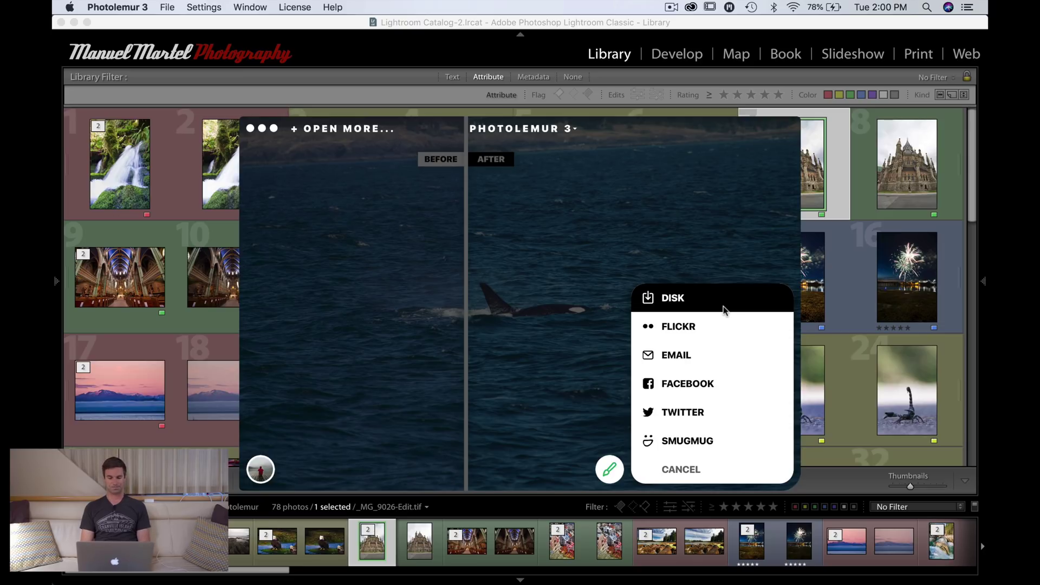
pyautogui.click(682, 469)
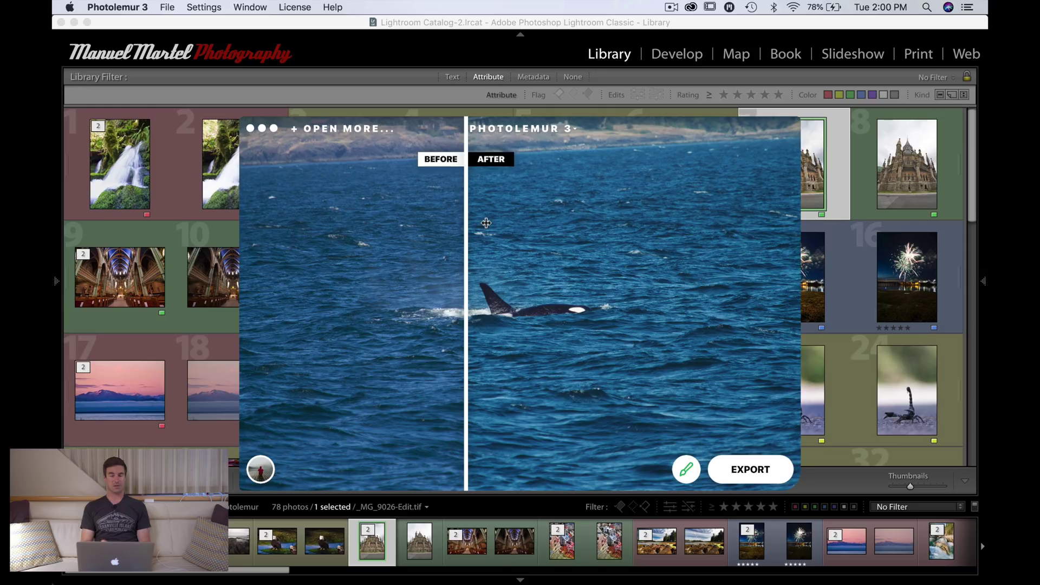
# Add _MG_8615.CR2 through _MG_8625.CR2 from Whale Watching as a three-photo batch.
pyautogui.click(317, 130)
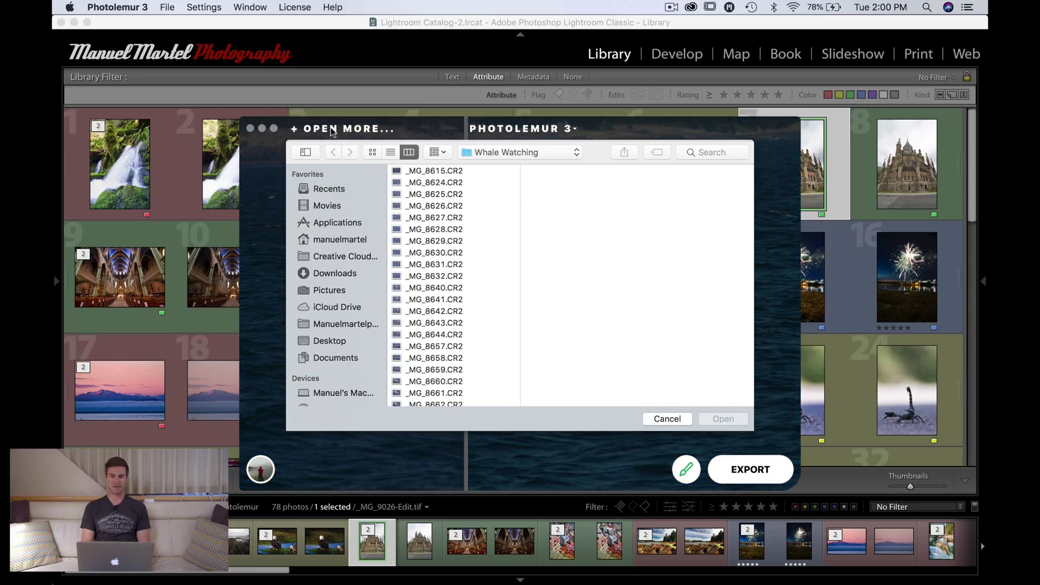
pyautogui.click(420, 171)
pyautogui.keyDown('shift'); pyautogui.click(416, 195); pyautogui.keyUp('shift')
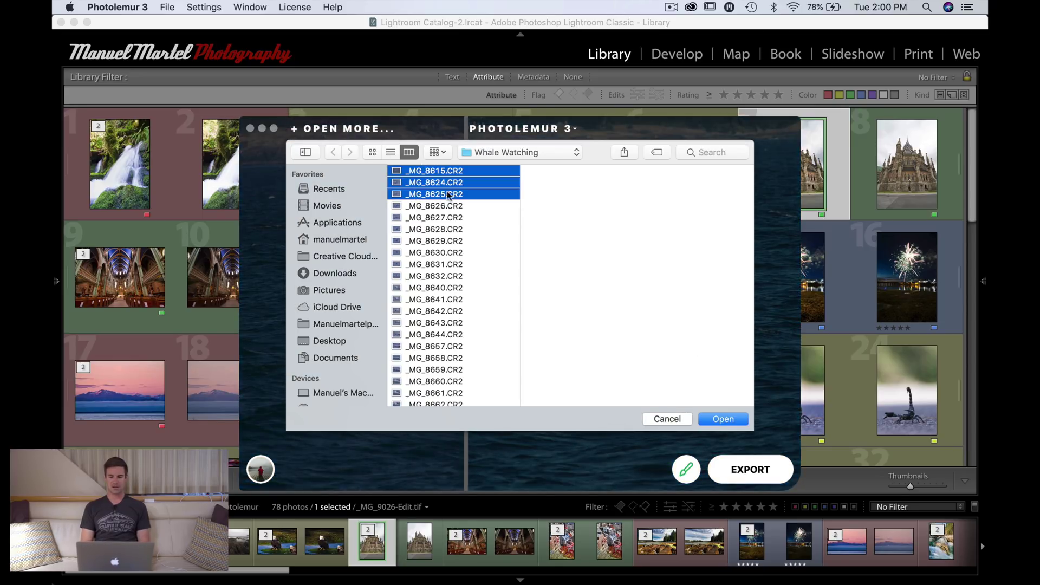
pyautogui.click(724, 420)
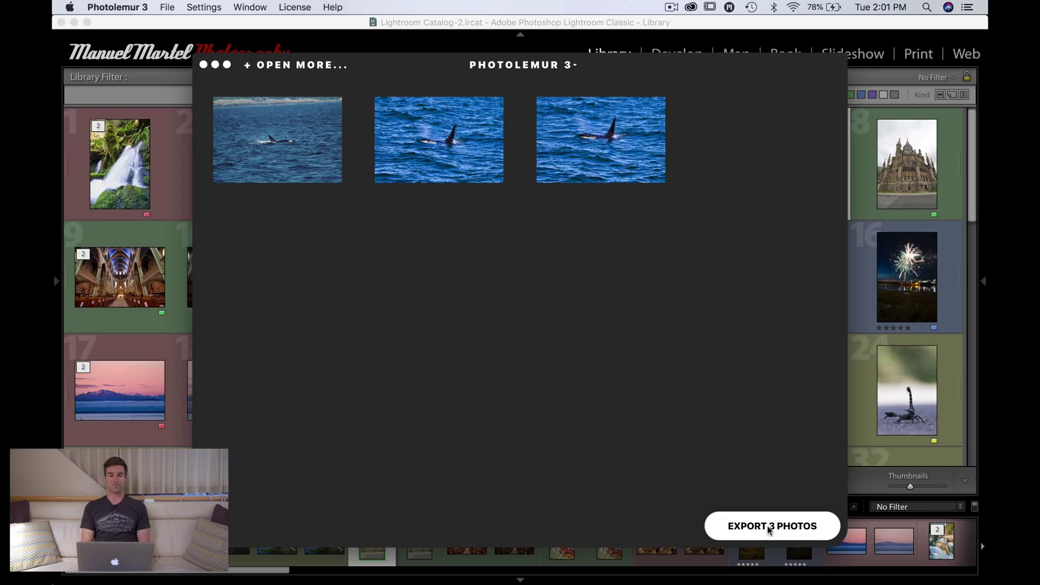
# Preview the middle orca photo, then select the first and bring up Export 3 Photos destinations.
pyautogui.click(441, 152)
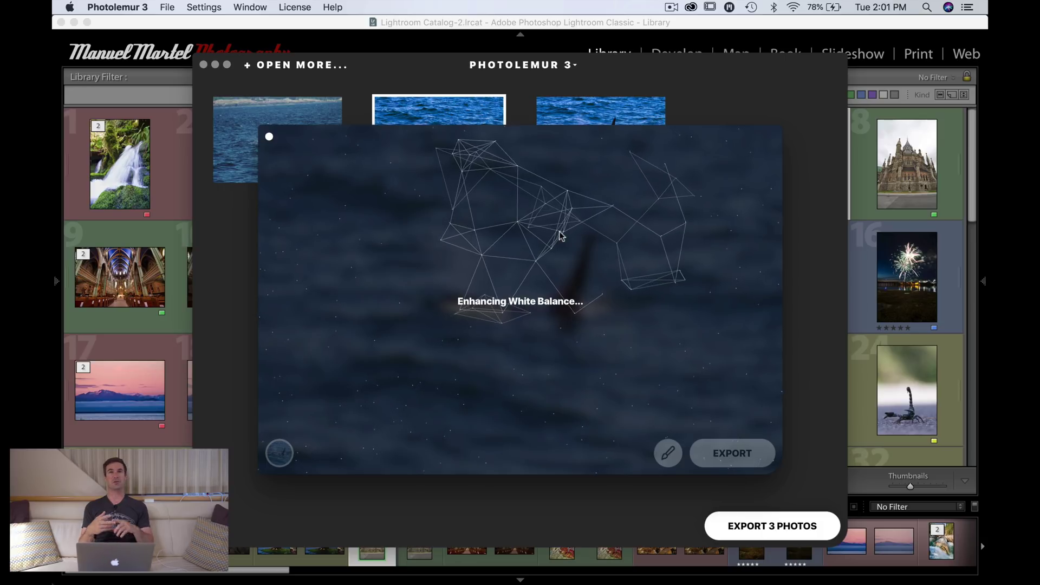
pyautogui.click(269, 137)
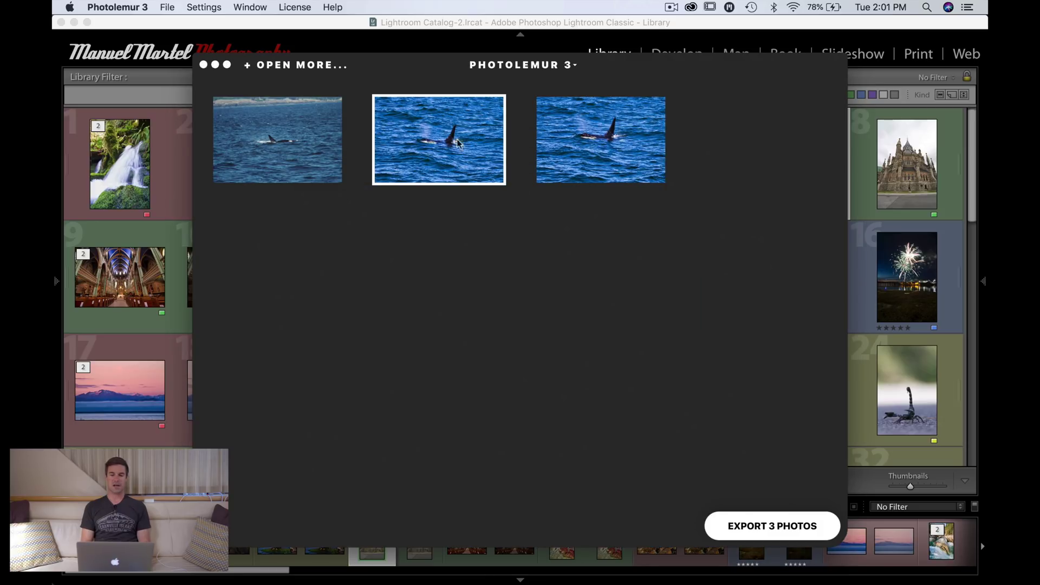
pyautogui.click(265, 163)
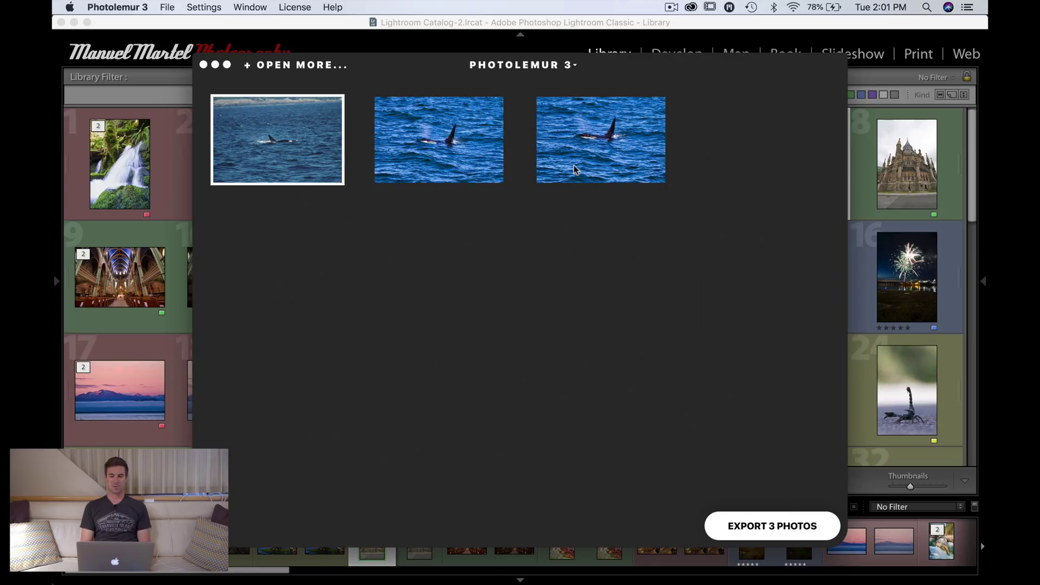
pyautogui.click(753, 524)
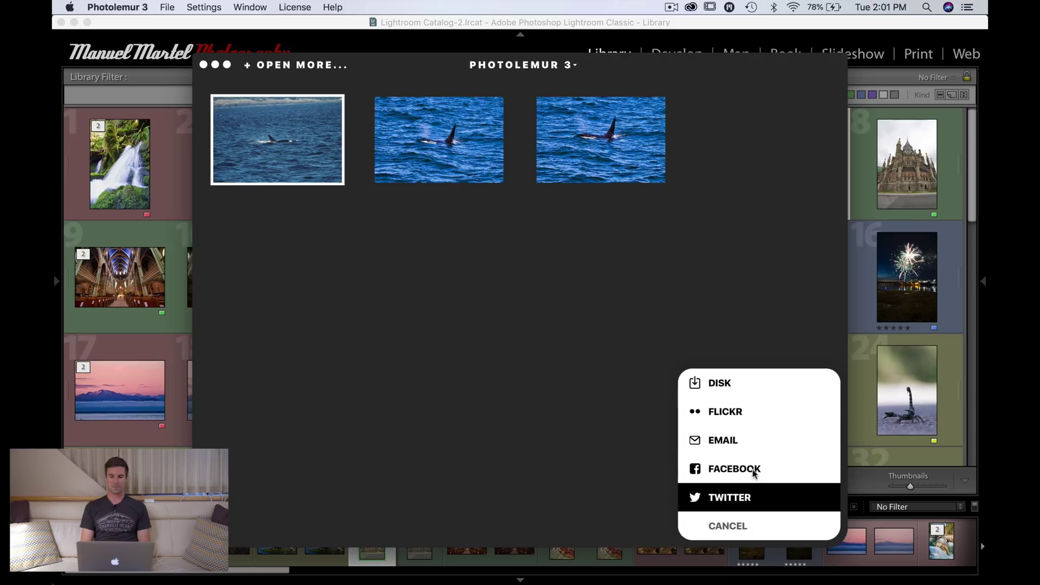
# Export the three photos to Disk into a newly created 'test' folder in Whale Watching.
pyautogui.click(748, 382)
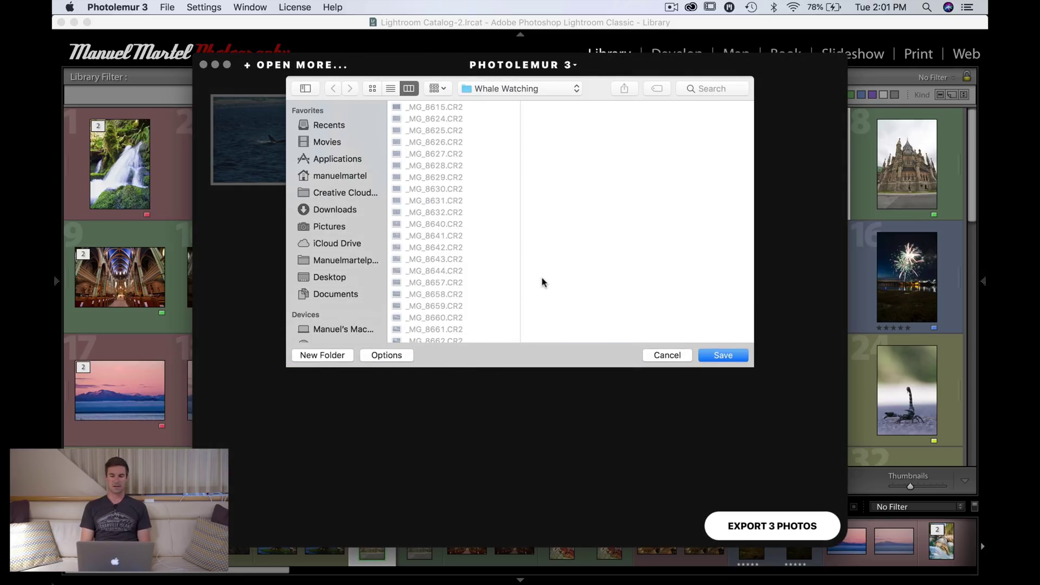
pyautogui.scroll(-5, 403, 230)
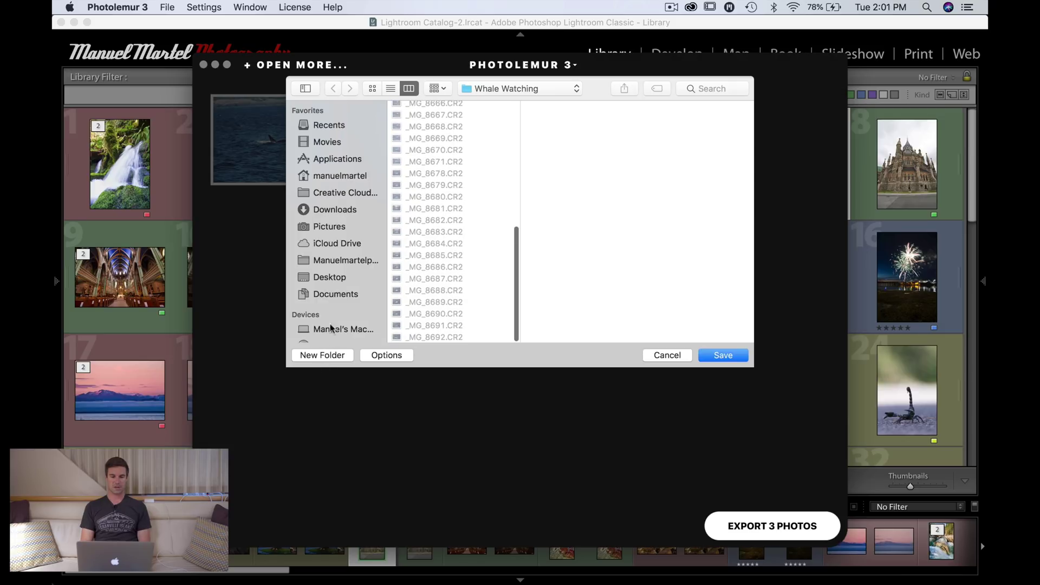
pyautogui.click(324, 356)
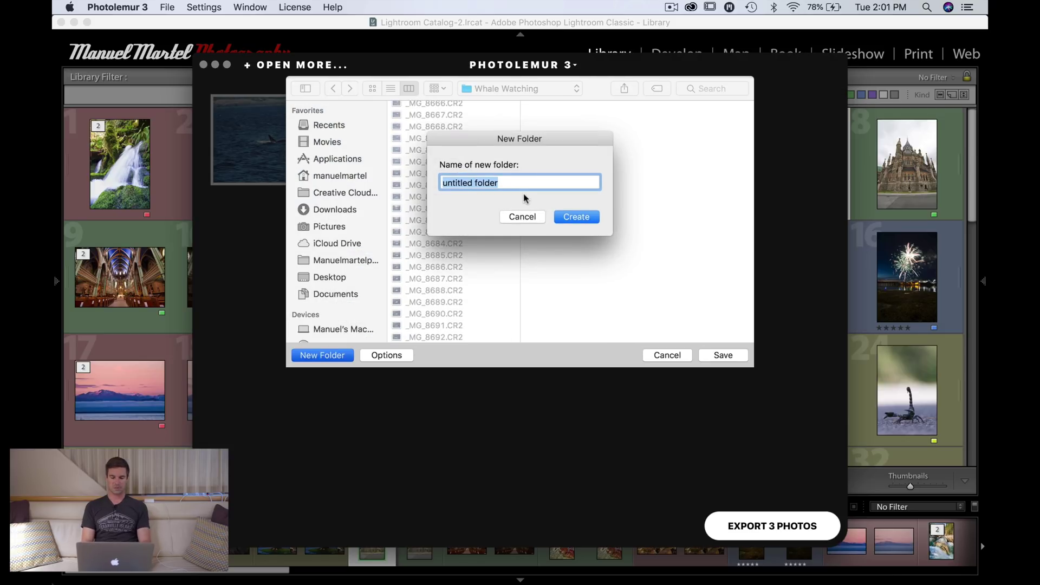
pyautogui.write('test')
pyautogui.click(591, 218)
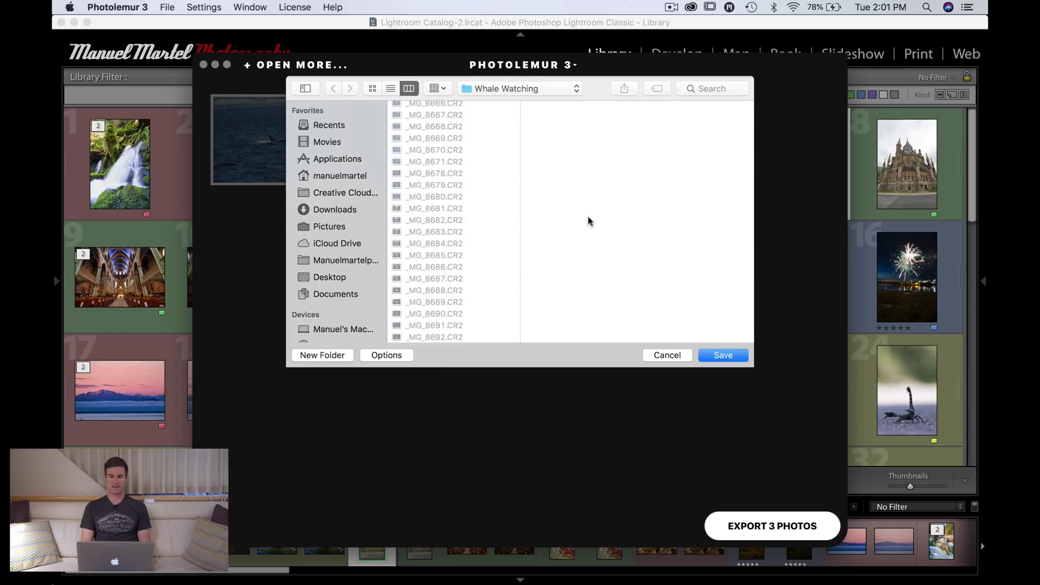
pyautogui.click(725, 356)
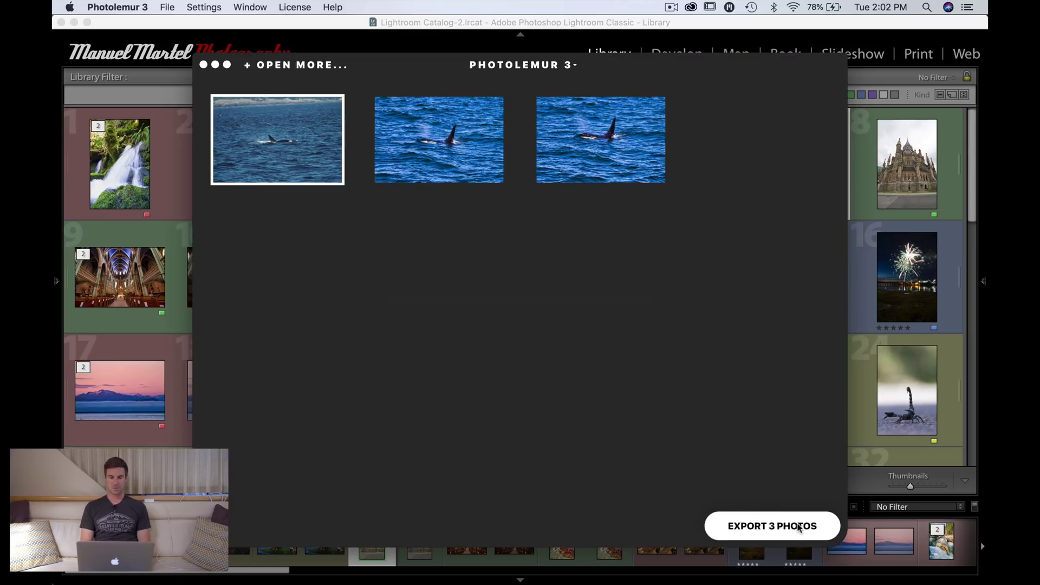
# Open the first orca photo and view its Disk export Advanced Settings.
pyautogui.click(302, 158)
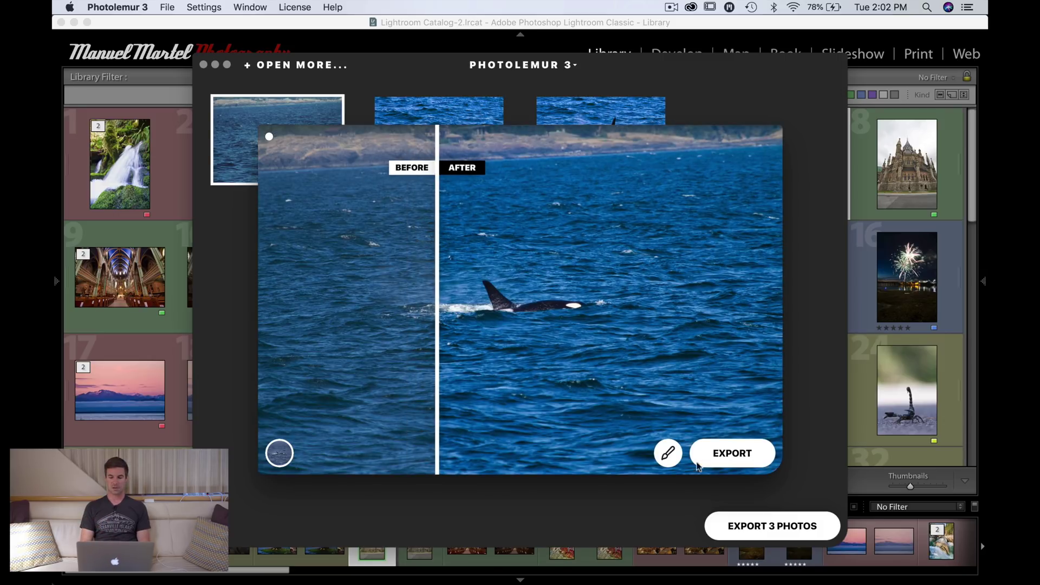
pyautogui.click(732, 454)
pyautogui.click(654, 282)
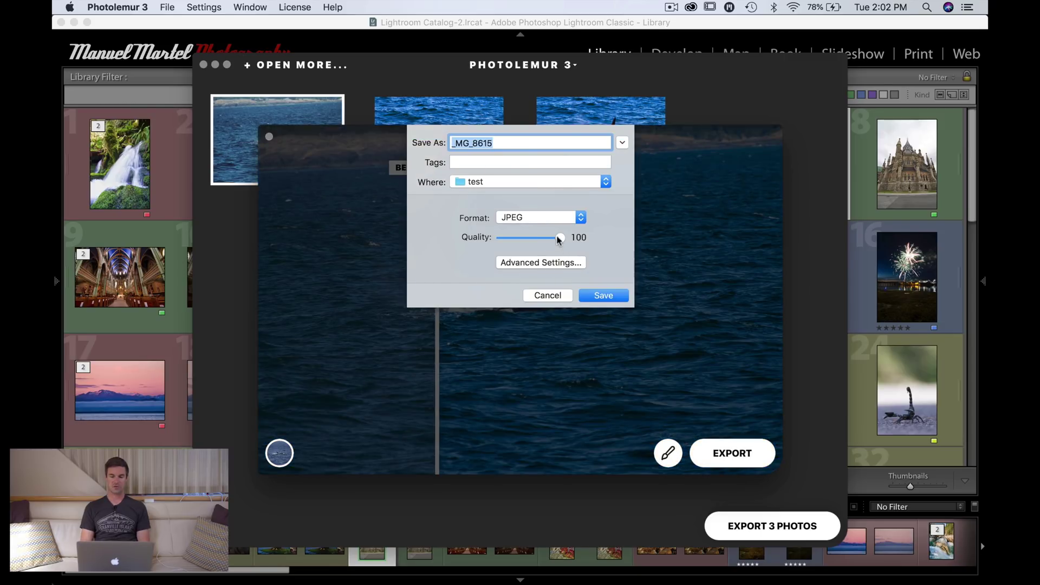
pyautogui.click(553, 261)
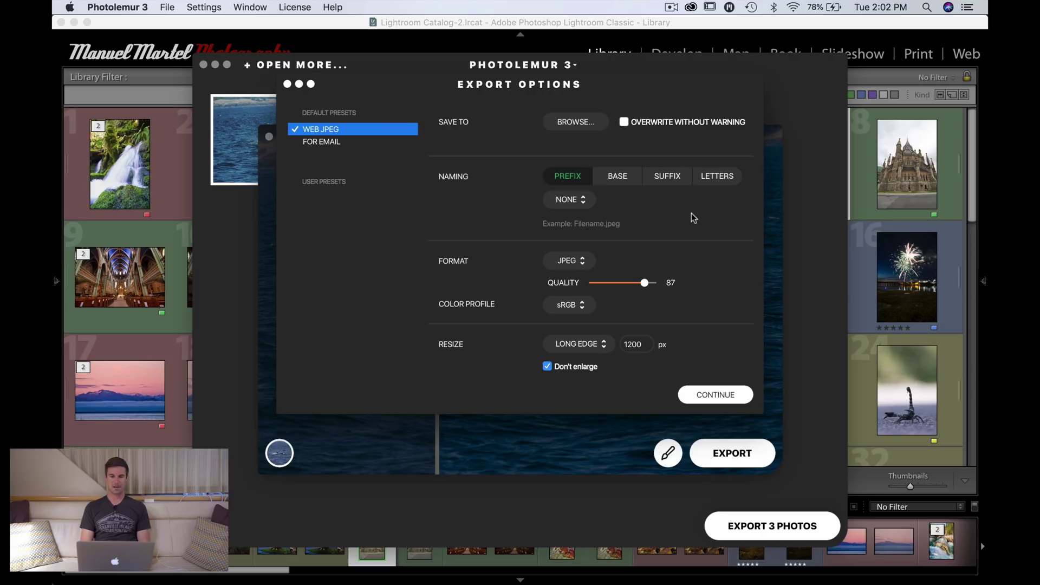
# Close the export panel and preview, then quit Photolemur 3 without saving.
pyautogui.click(288, 85)
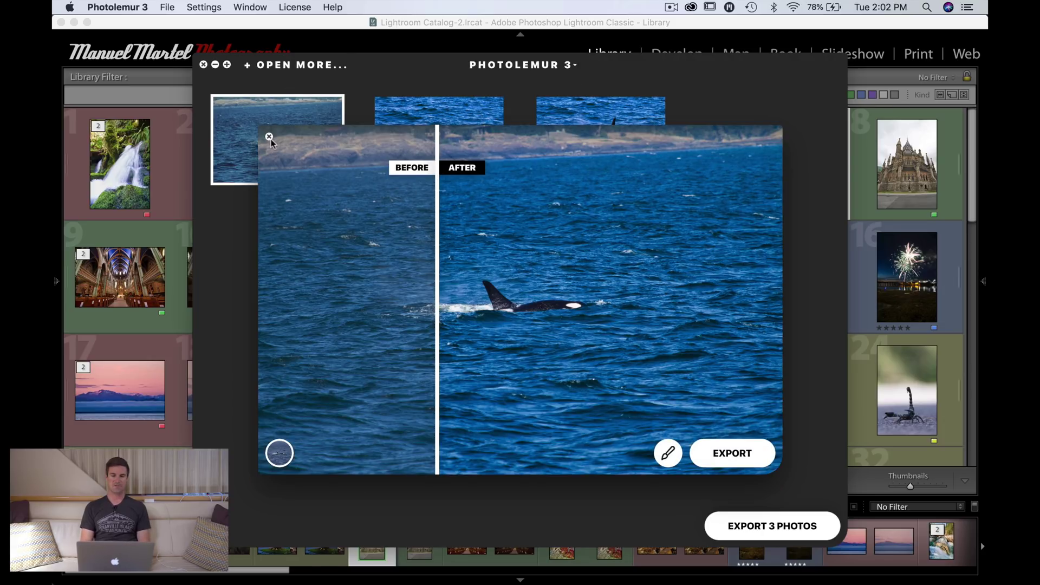
pyautogui.click(408, 81)
pyautogui.press('super+q')
pyautogui.click(606, 212)
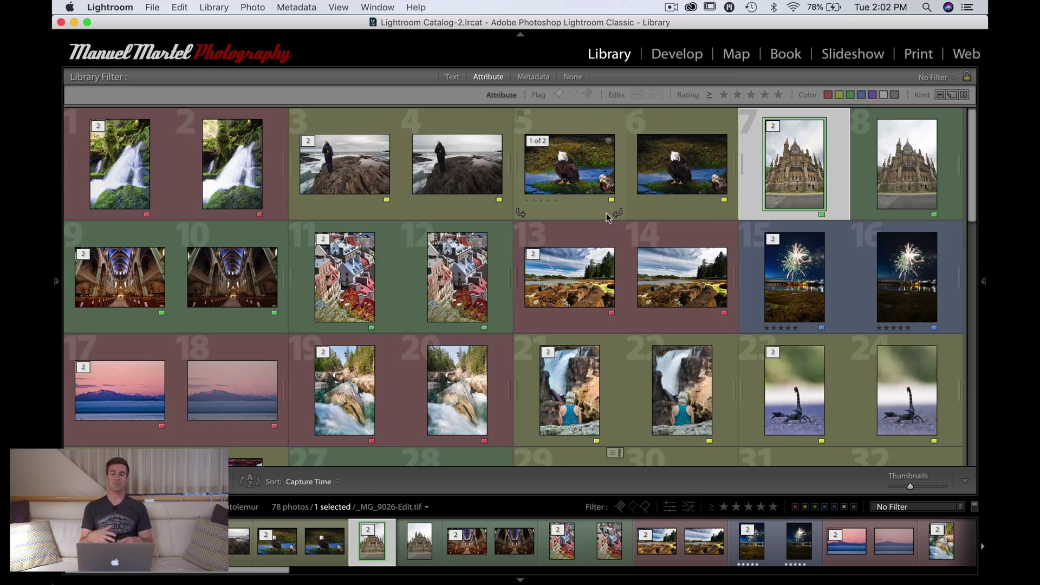
pyautogui.scroll(-15, 484, 246)
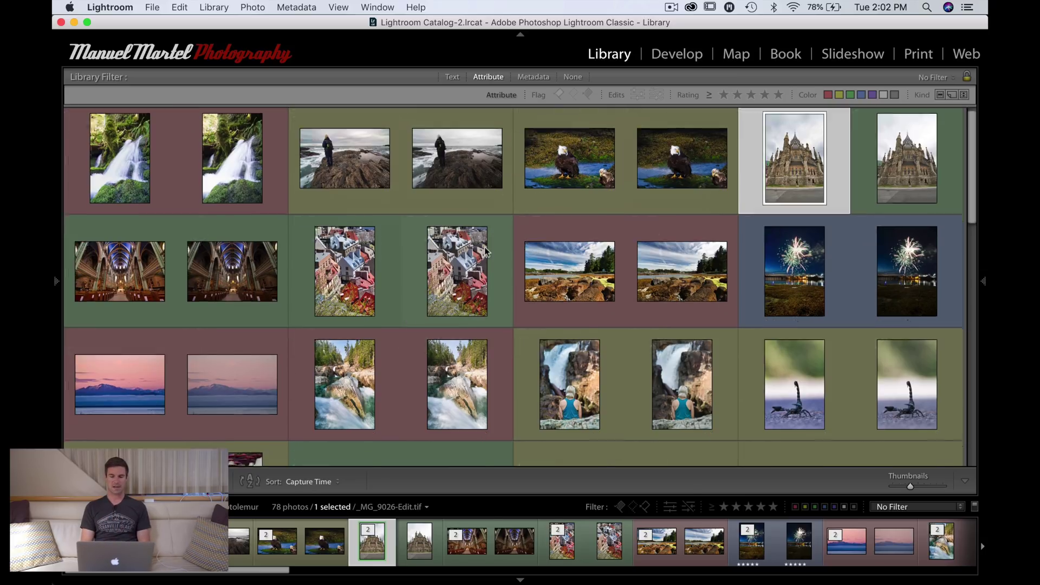
pyautogui.scroll(15, 484, 246)
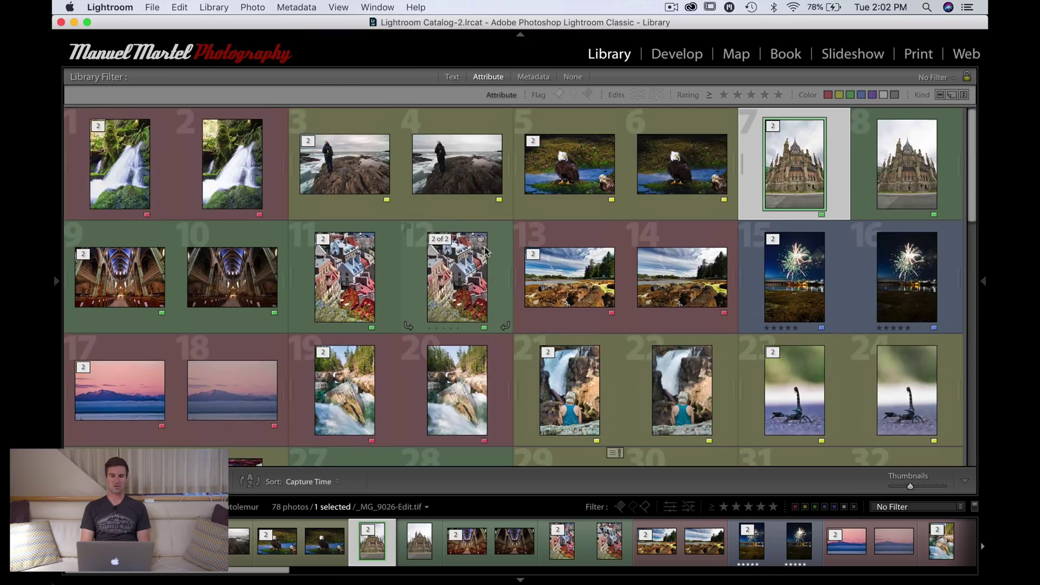
pyautogui.click(250, 175)
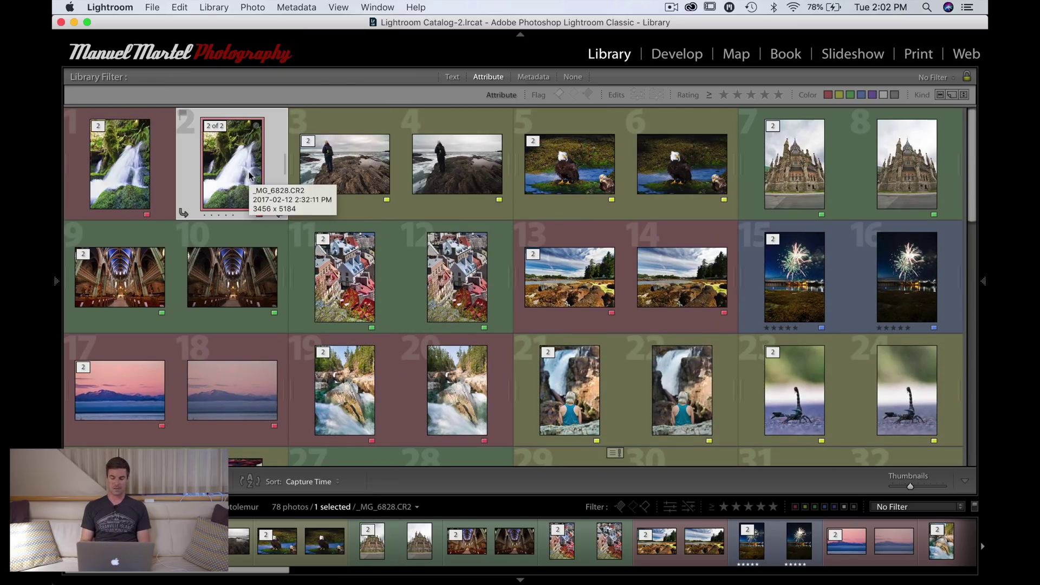
pyautogui.rightClick(251, 175)
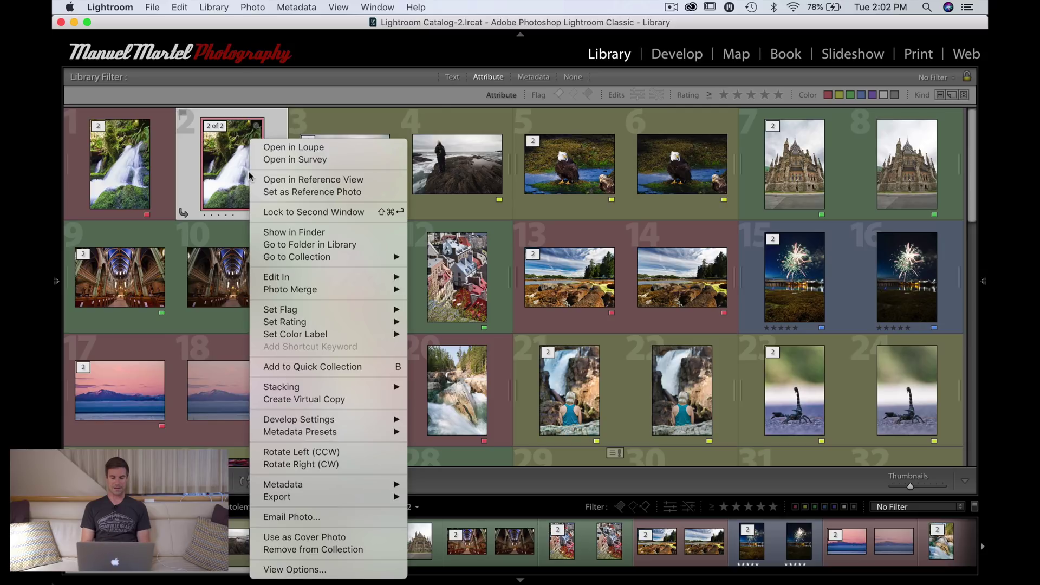
pyautogui.moveTo(284, 277)
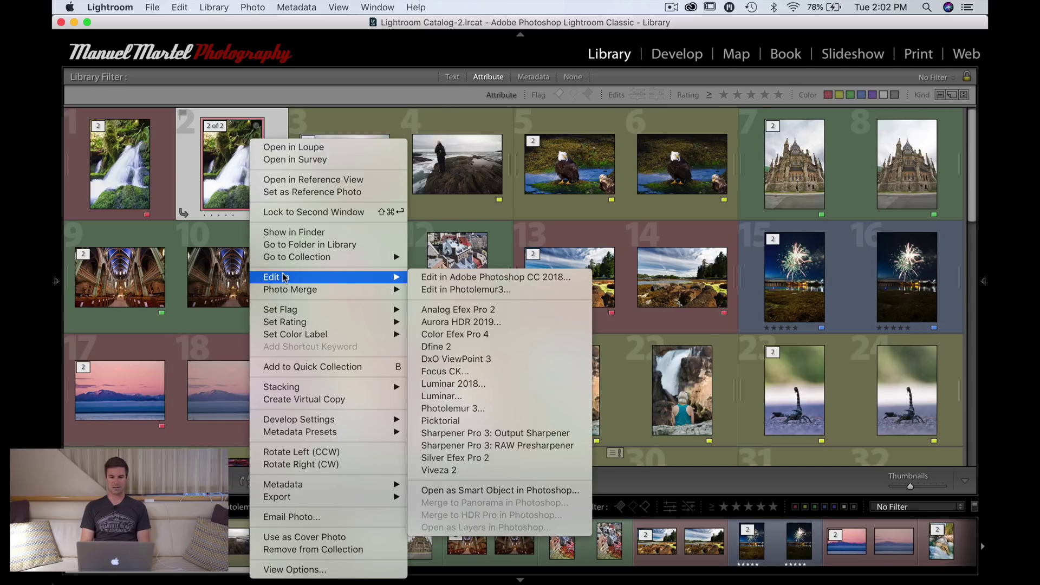
pyautogui.click(485, 414)
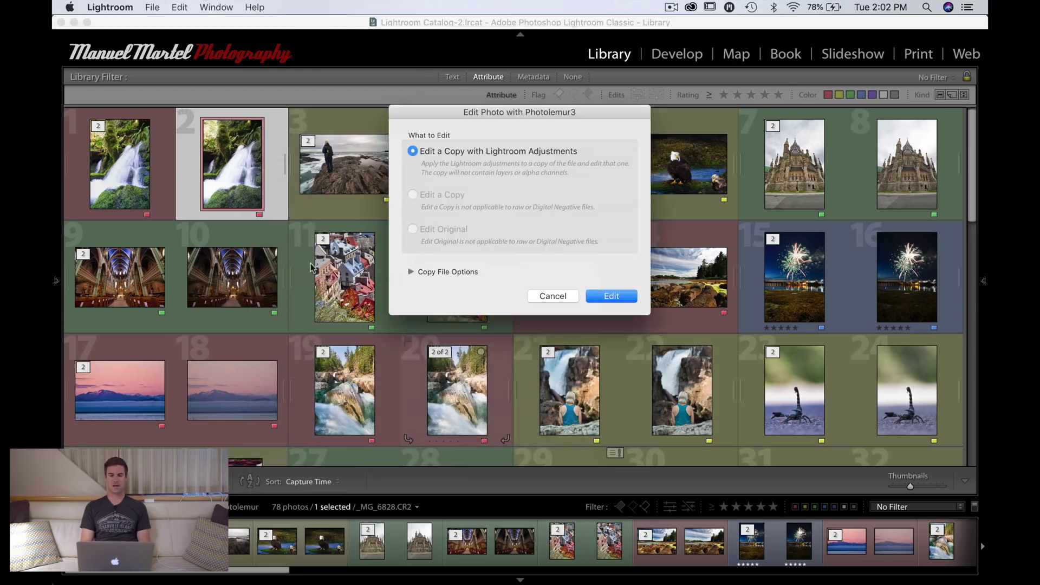
pyautogui.click(552, 296)
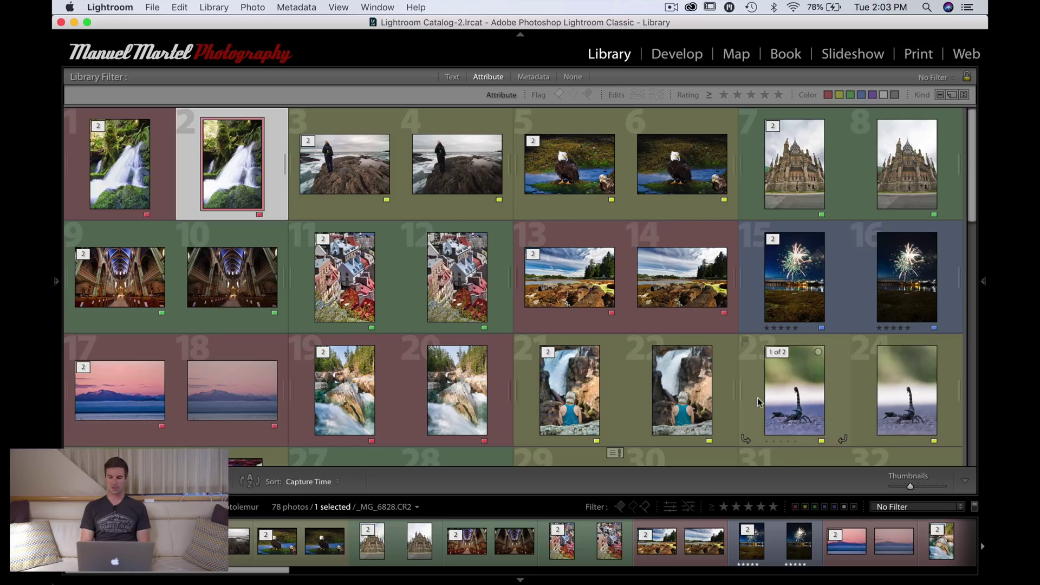
# Filter Lightroom to red-labelled photos and view sunset photo 18 full screen.
pyautogui.click(795, 507)
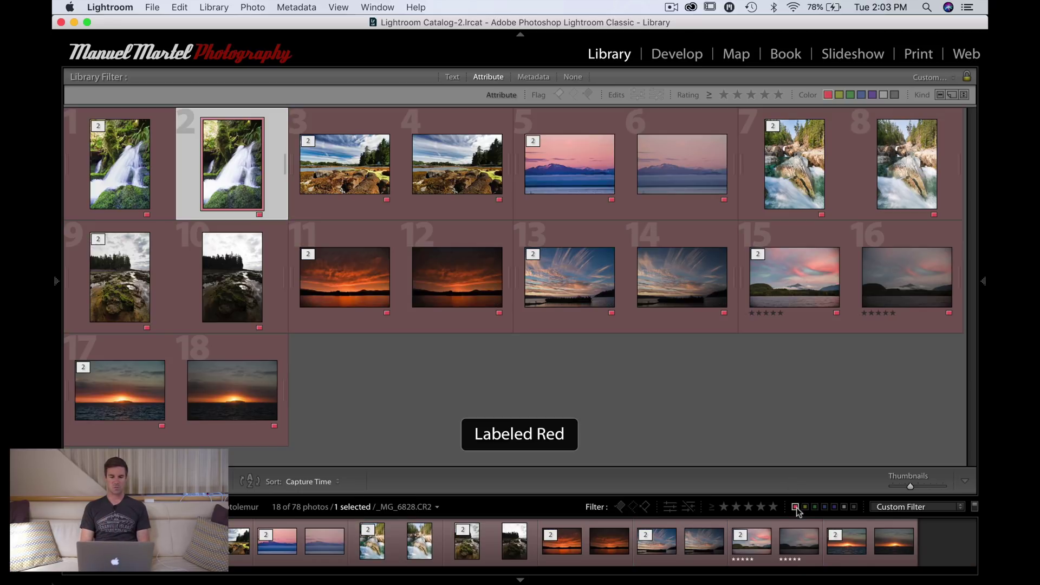
pyautogui.doubleClick(230, 381)
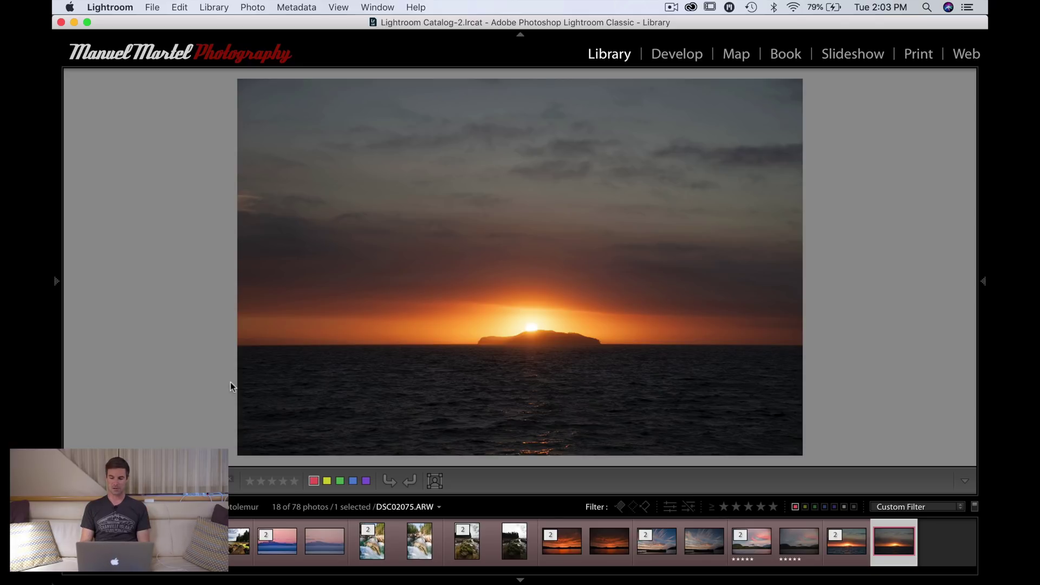
pyautogui.press('f')
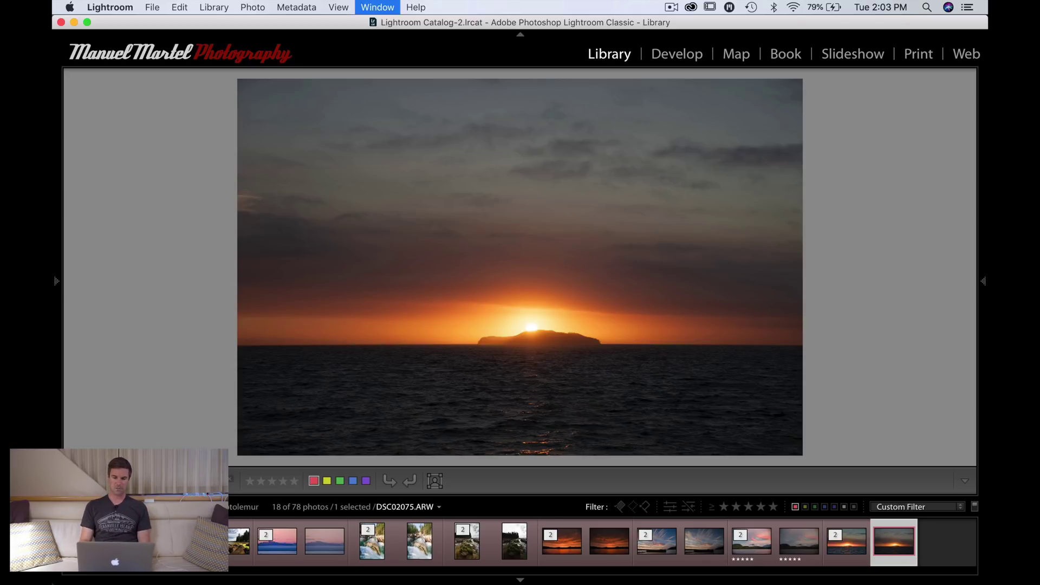